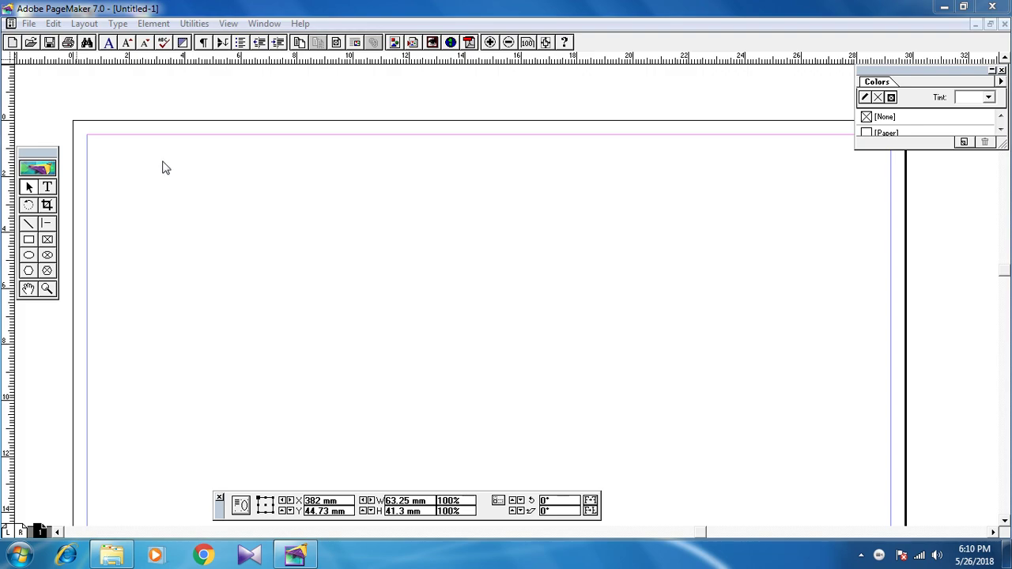
- Set the page's column guides to 4 columns with 10 mm space between them
{"action": "left_click", "coordinate": [84, 24]}
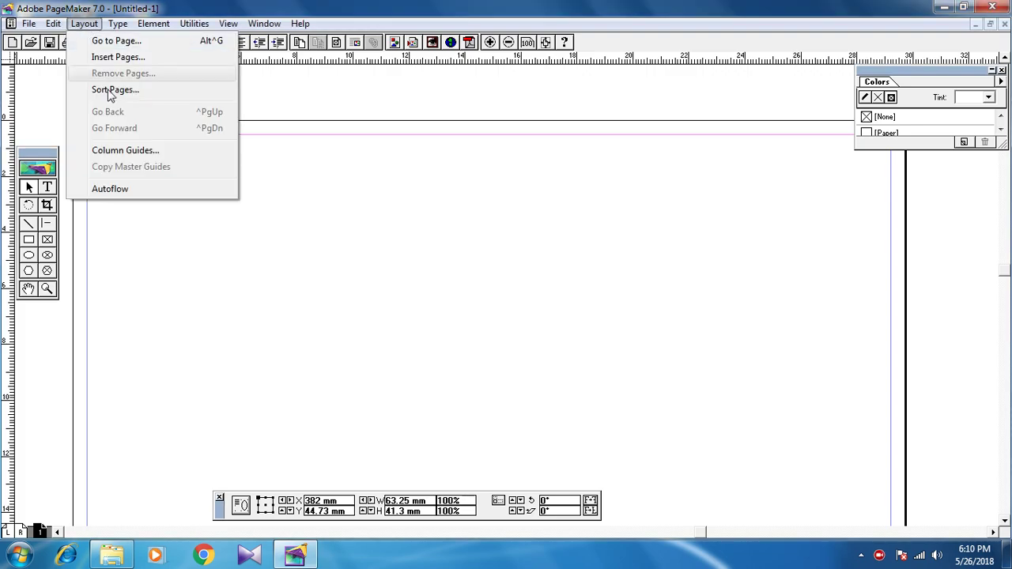
{"action": "left_click", "coordinate": [127, 150]}
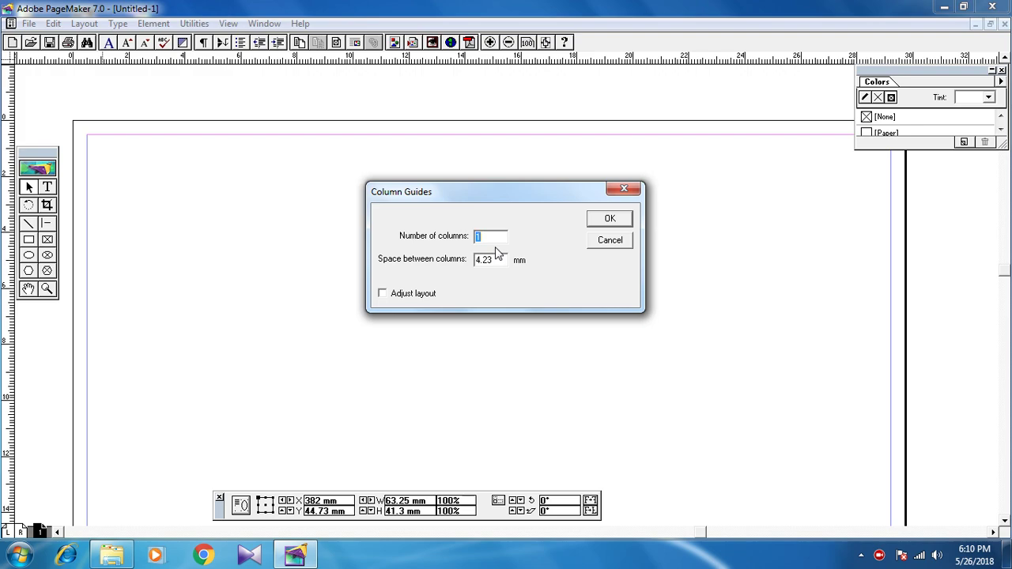
{"action": "type", "text": "4"}
{"action": "left_click_drag", "start_coordinate": [494, 262], "coordinate": [467, 275]}
{"action": "type", "text": "10"}
{"action": "left_click", "coordinate": [599, 220]}
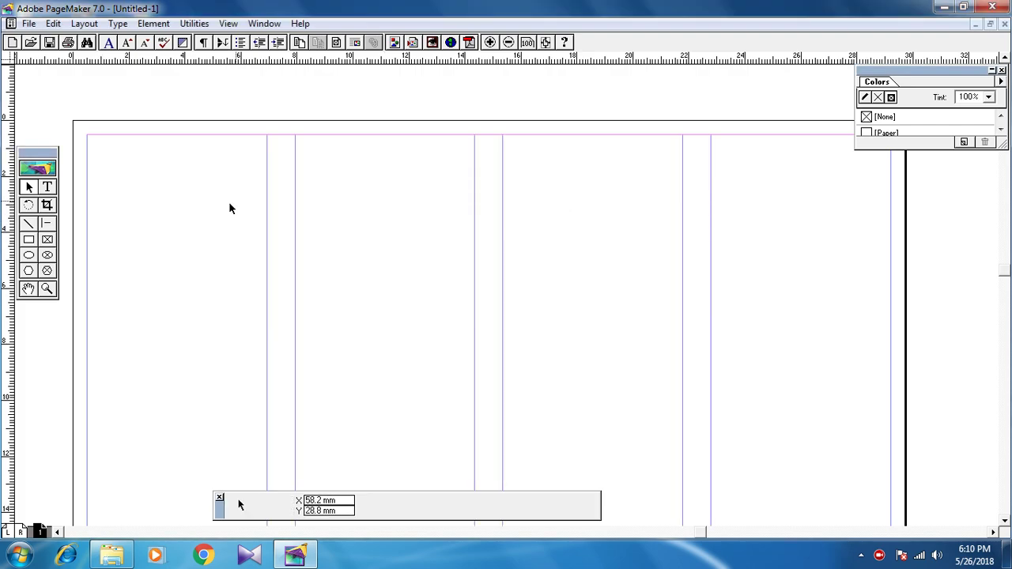
- Move the ruler zero point to the page's upper-left margin corner
{"action": "left_click_drag", "start_coordinate": [214, 203], "coordinate": [232, 194]}
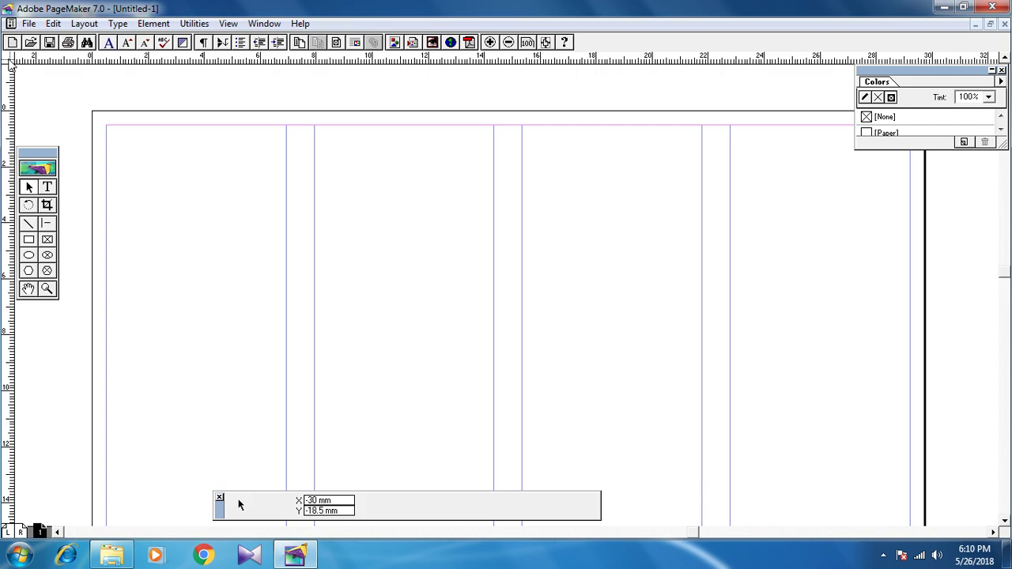
{"action": "left_click_drag", "start_coordinate": [9, 58], "coordinate": [111, 131]}
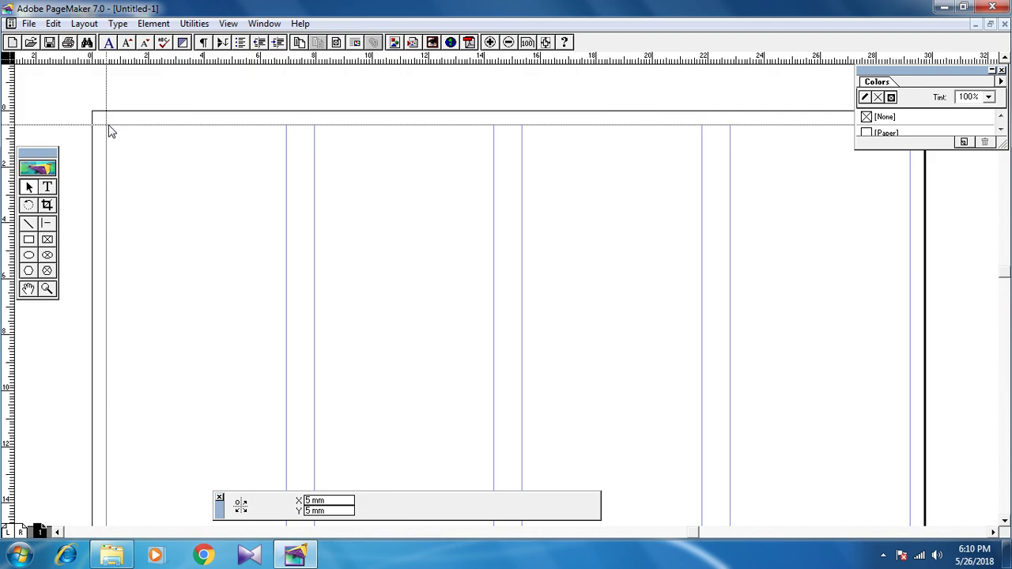
{"action": "left_click_drag", "start_coordinate": [111, 131], "coordinate": [108, 127]}
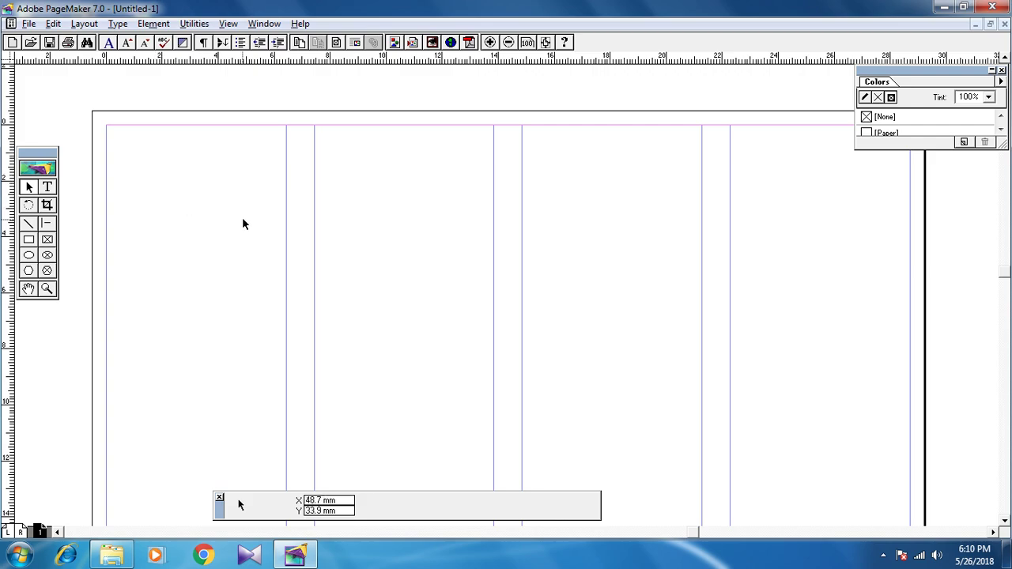
- Place a horizontal ruler guide about 42.5 mm below the upper margin
{"action": "left_click_drag", "start_coordinate": [243, 219], "coordinate": [185, 394]}
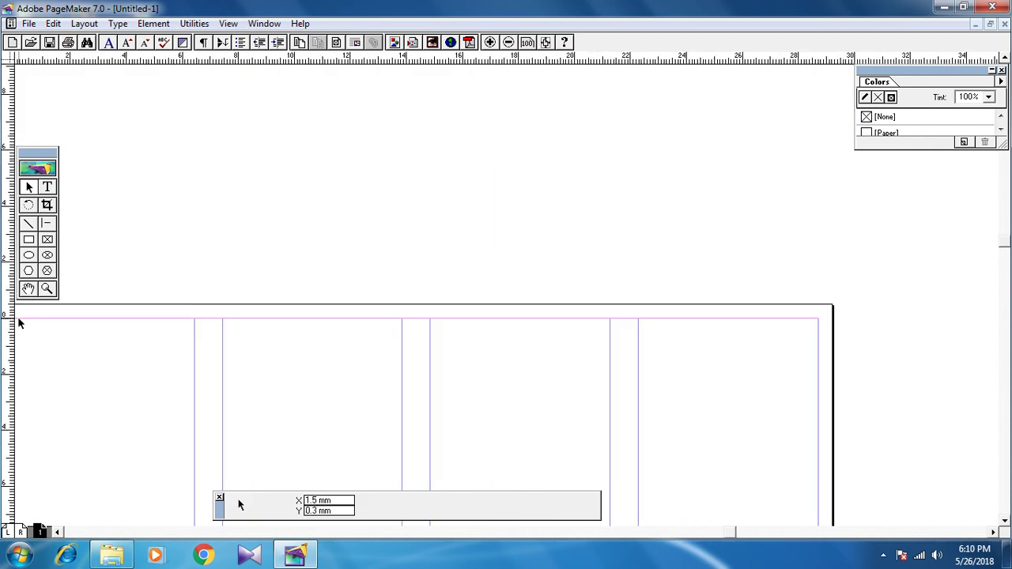
{"action": "left_click_drag", "start_coordinate": [115, 378], "coordinate": [176, 302]}
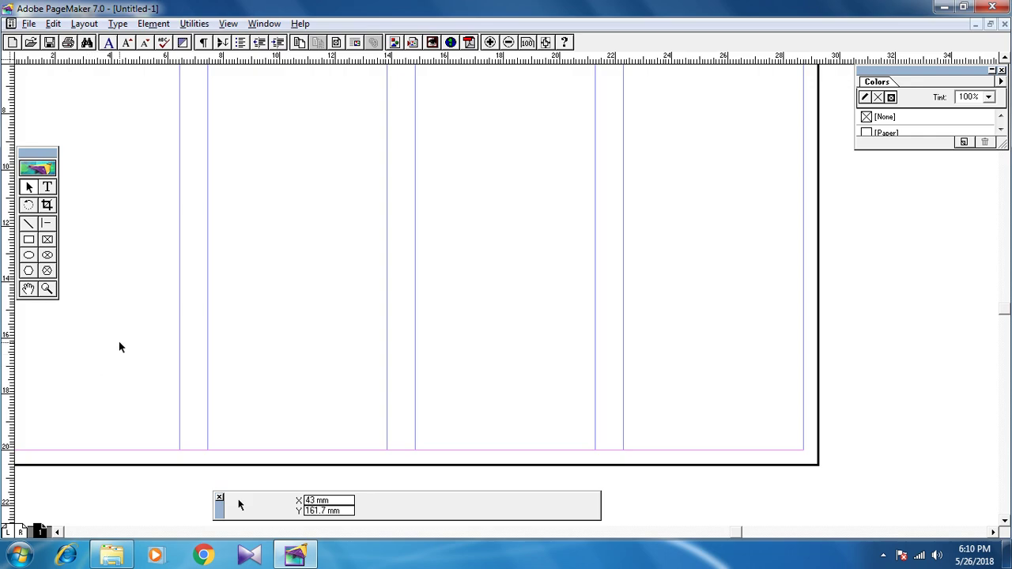
{"action": "left_click_drag", "start_coordinate": [129, 341], "coordinate": [258, 298]}
{"action": "left_click_drag", "start_coordinate": [286, 236], "coordinate": [219, 295]}
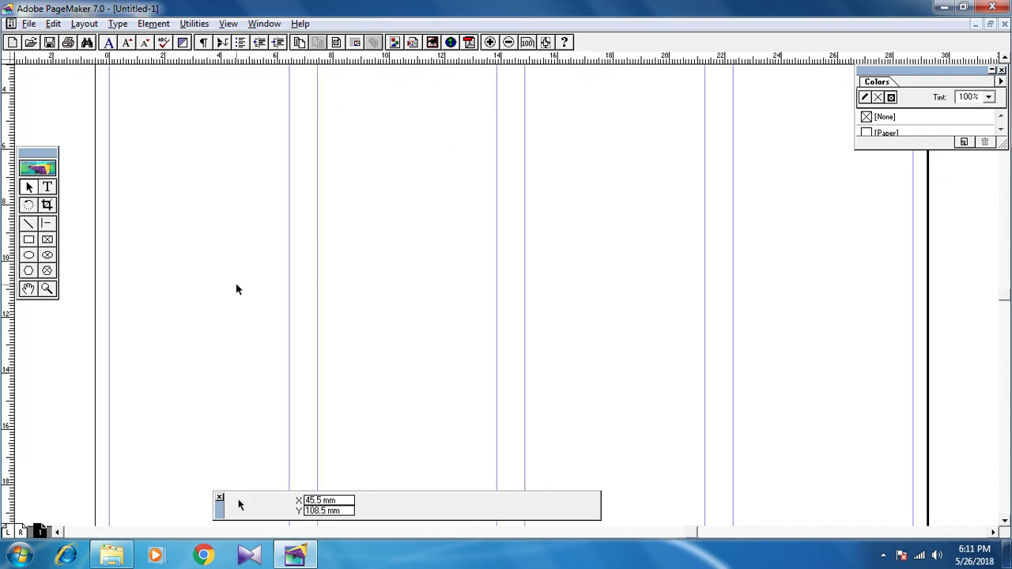
{"action": "left_click_drag", "start_coordinate": [227, 227], "coordinate": [211, 295]}
{"action": "left_click_drag", "start_coordinate": [205, 207], "coordinate": [197, 270]}
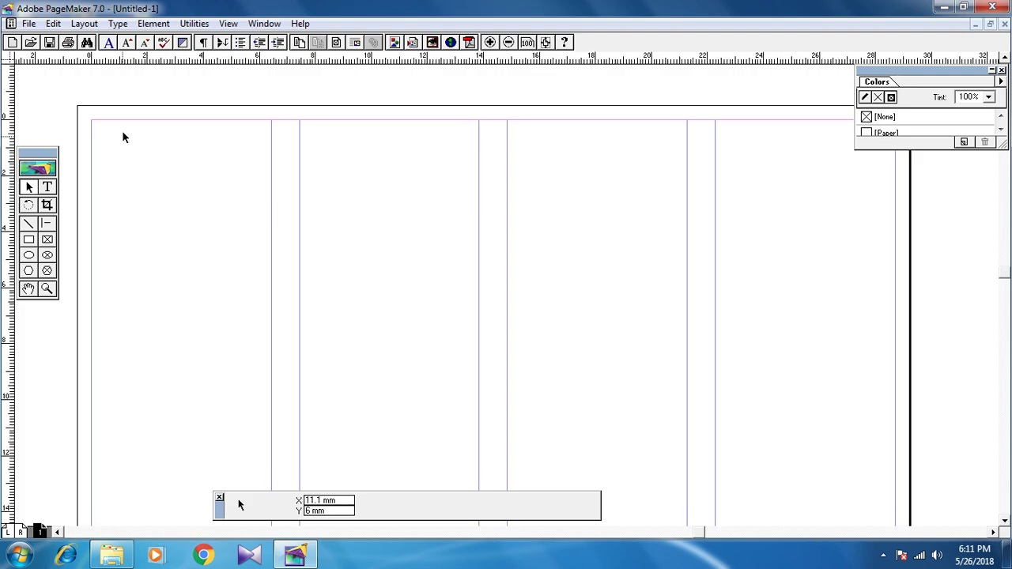
{"action": "left_click_drag", "start_coordinate": [223, 61], "coordinate": [215, 237]}
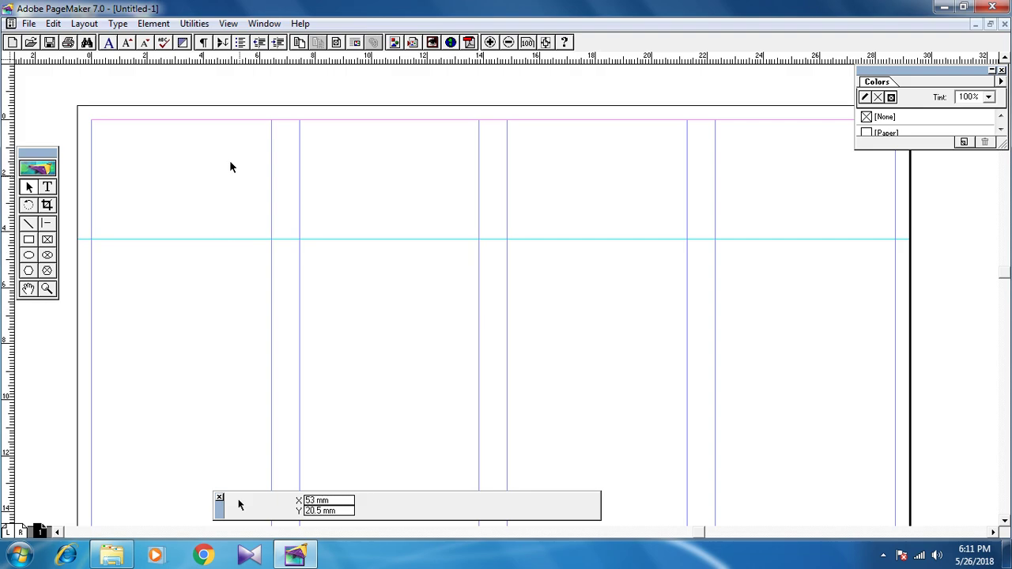
- Move the label beside the page into the first column at the upper margin and resize it to 64.26 by 42.5 mm
{"action": "left_click_drag", "start_coordinate": [645, 337], "coordinate": [360, 375]}
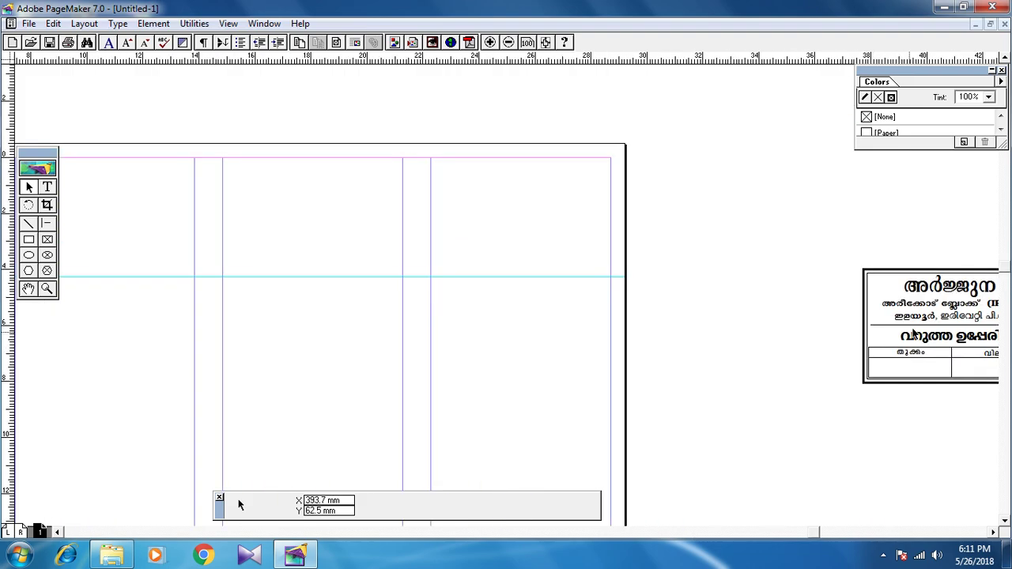
{"action": "left_click_drag", "start_coordinate": [935, 317], "coordinate": [342, 300]}
{"action": "left_click_drag", "start_coordinate": [273, 340], "coordinate": [248, 237]}
{"action": "left_click_drag", "start_coordinate": [374, 242], "coordinate": [377, 239]}
{"action": "left_click_drag", "start_coordinate": [287, 184], "coordinate": [288, 182]}
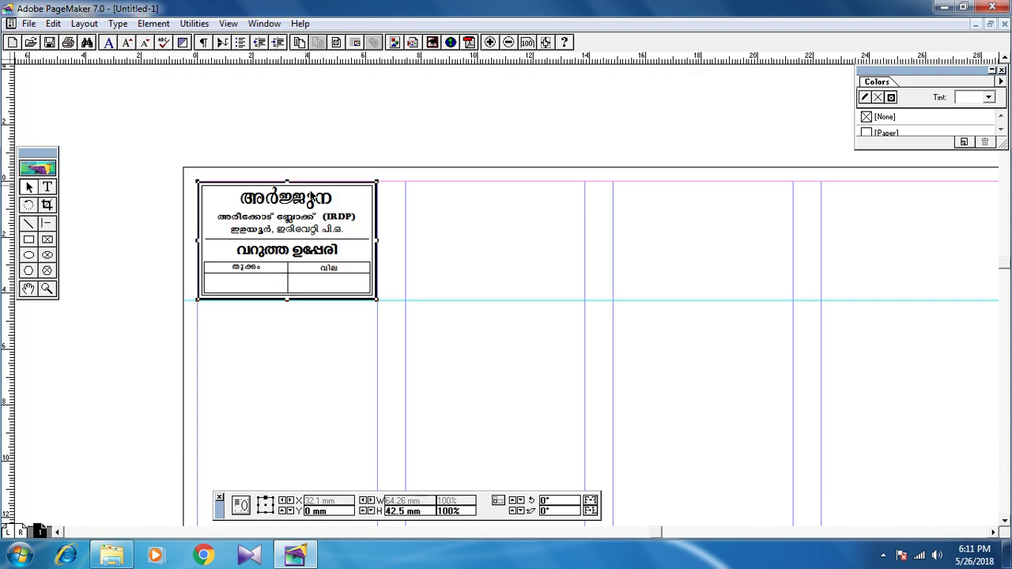
- Copy the whole label into the other three columns along the upper margin
{"action": "left_click_drag", "start_coordinate": [158, 140], "coordinate": [381, 317]}
{"action": "left_click_drag", "start_coordinate": [141, 126], "coordinate": [421, 369]}
{"action": "left_click_drag", "start_coordinate": [481, 344], "coordinate": [389, 348]}
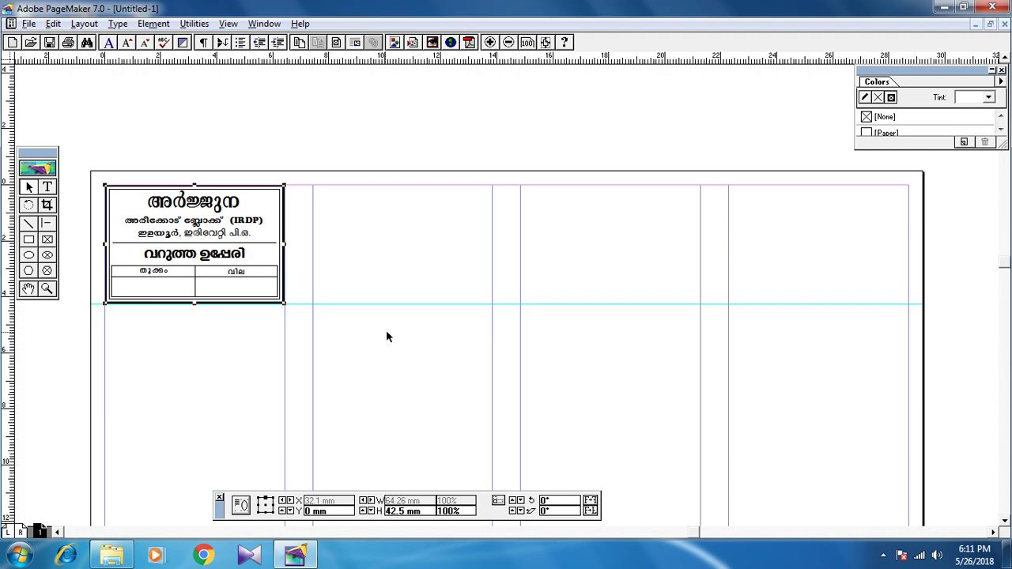
{"action": "left_click_drag", "start_coordinate": [231, 227], "coordinate": [438, 244]}
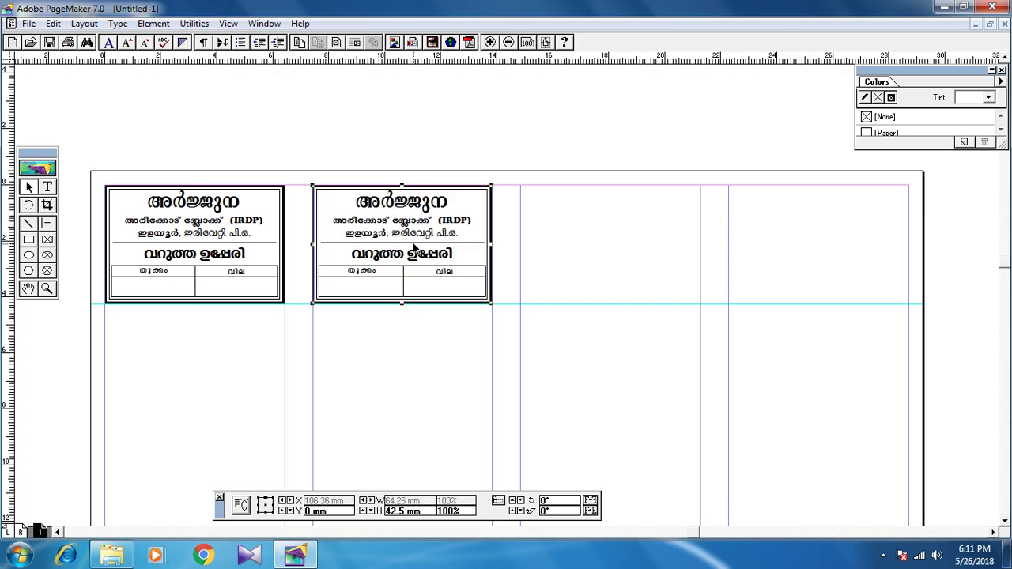
{"action": "left_click_drag", "start_coordinate": [399, 243], "coordinate": [794, 257]}
- Move the vertical ruler zero to the bottom edge of the label row and shift the horizontal guide 10 mm below it
{"action": "left_click_drag", "start_coordinate": [374, 372], "coordinate": [413, 345]}
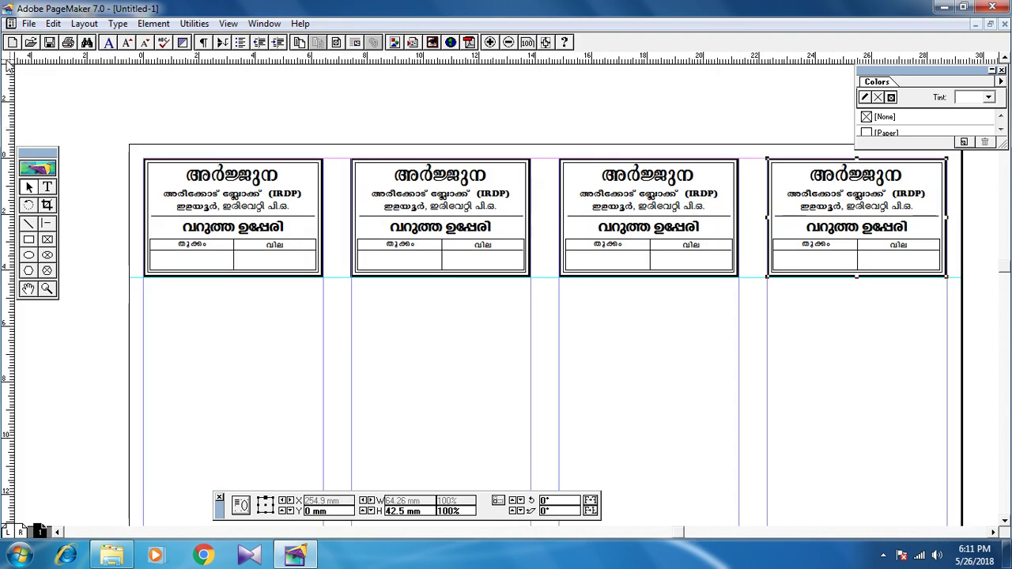
{"action": "left_click_drag", "start_coordinate": [10, 61], "coordinate": [3, 278]}
{"action": "left_click_drag", "start_coordinate": [230, 323], "coordinate": [148, 327]}
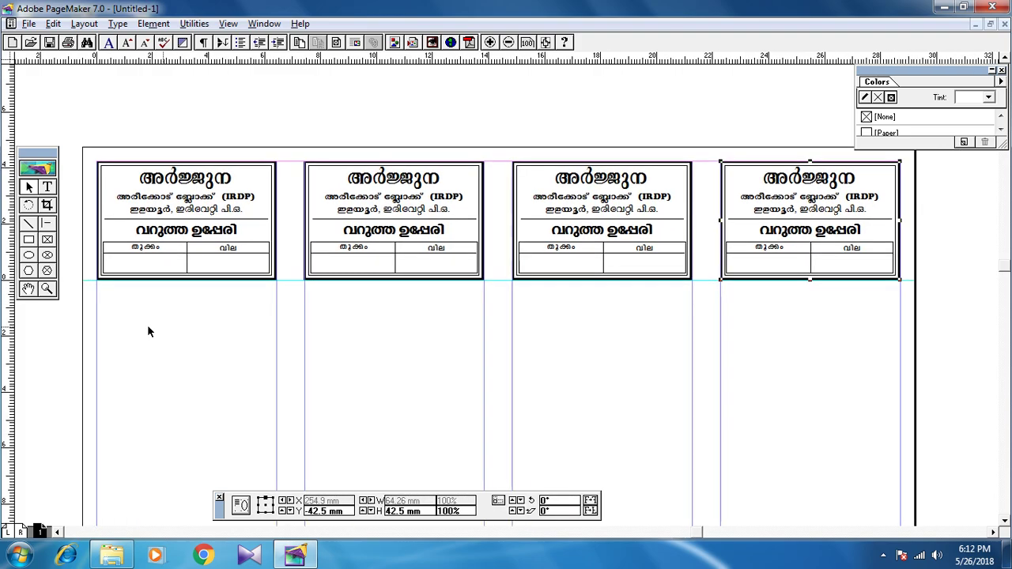
{"action": "left_click_drag", "start_coordinate": [86, 281], "coordinate": [83, 308]}
- Copy the row of four labels so that the second row starts at the horizontal guide
{"action": "left_click_drag", "start_coordinate": [348, 378], "coordinate": [381, 368]}
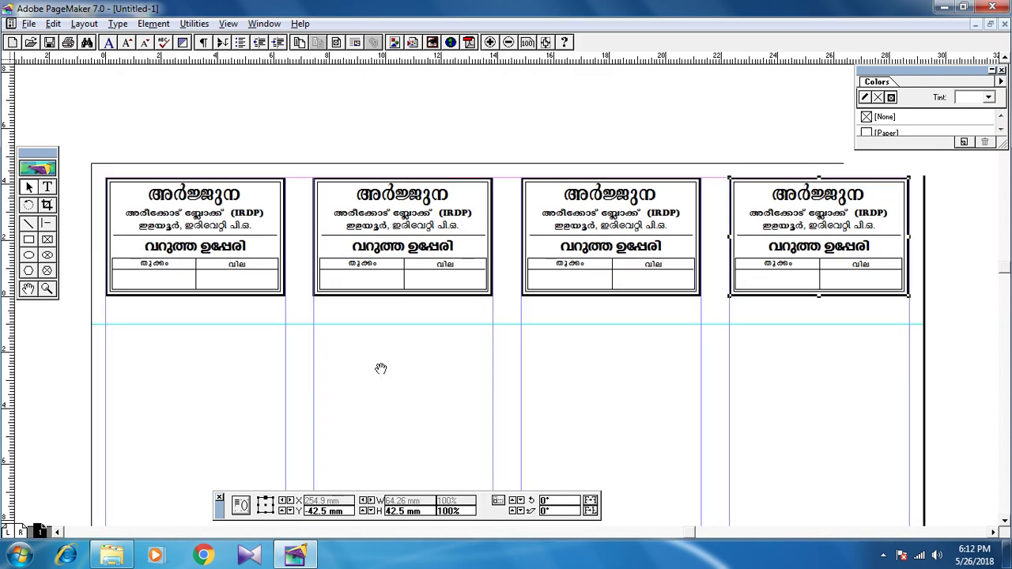
{"action": "left_click_drag", "start_coordinate": [76, 123], "coordinate": [952, 323]}
{"action": "left_click_drag", "start_coordinate": [409, 382], "coordinate": [428, 336]}
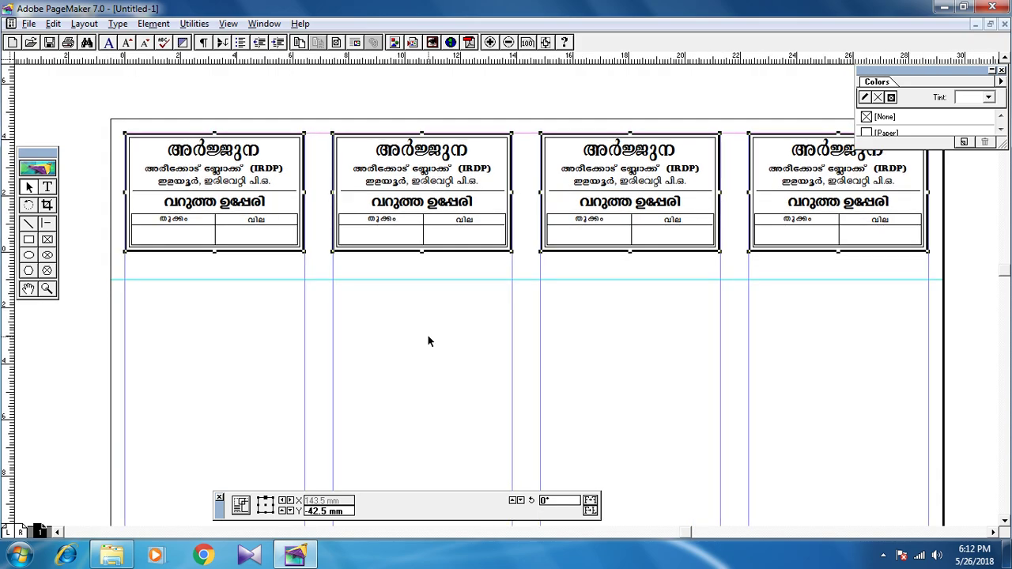
{"action": "left_click_drag", "start_coordinate": [448, 155], "coordinate": [432, 306]}
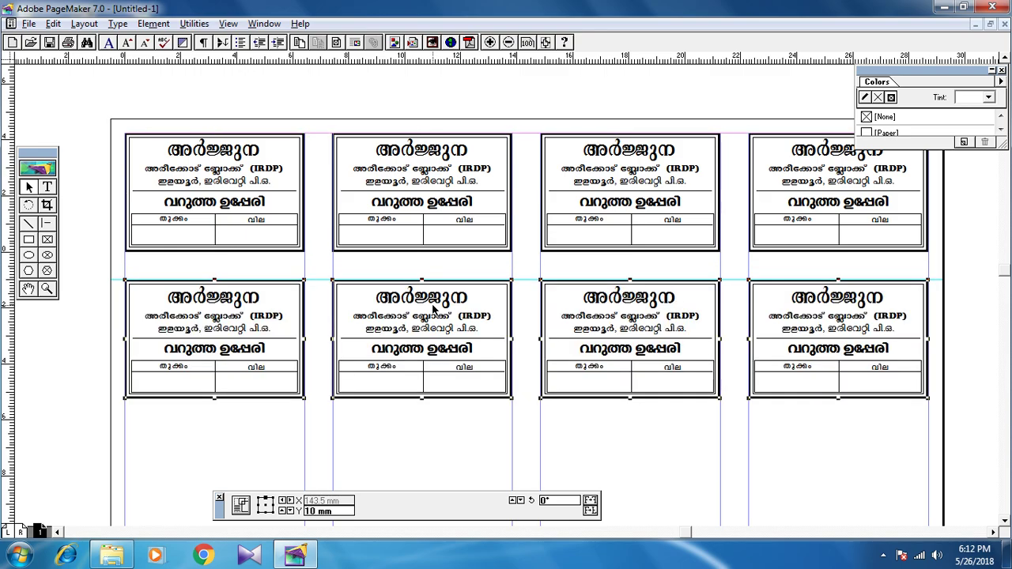
- Move the vertical ruler zero to the second row's bottom edge and add a horizontal guide 10 mm below it
{"action": "scroll", "coordinate": [315, 301], "scroll_direction": "down", "scroll_amount": 3}
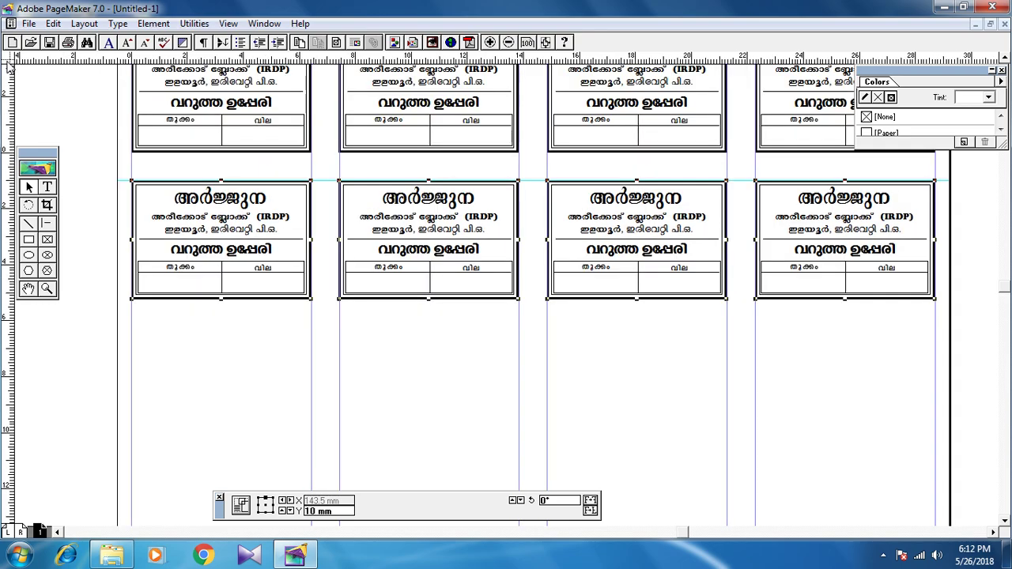
{"action": "left_click_drag", "start_coordinate": [7, 64], "coordinate": [4, 302]}
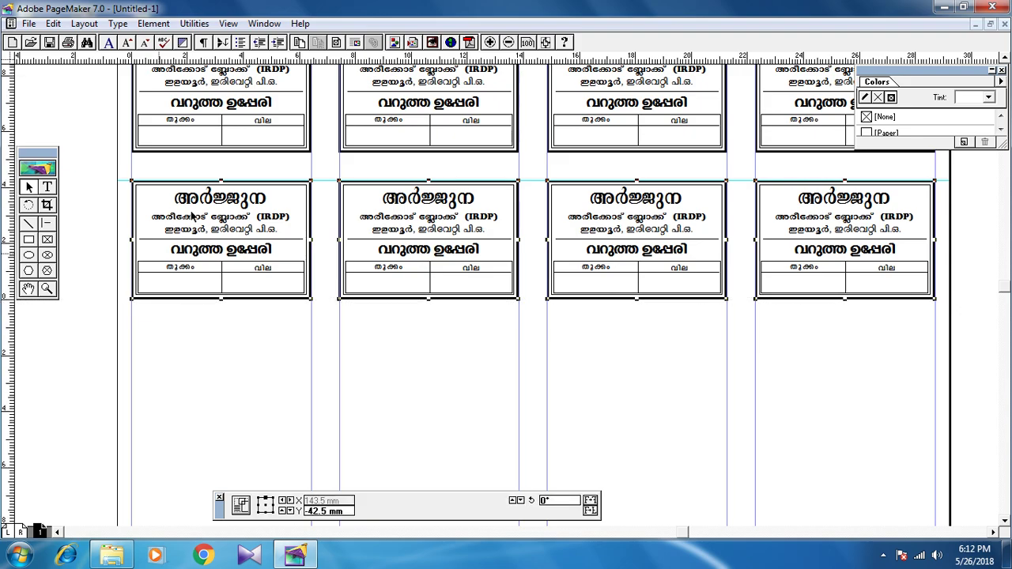
{"action": "left_click_drag", "start_coordinate": [230, 59], "coordinate": [188, 328]}
- Copy both label rows to the lower half of the page, starting at the second horizontal guide
{"action": "key", "text": "ctrl+0"}
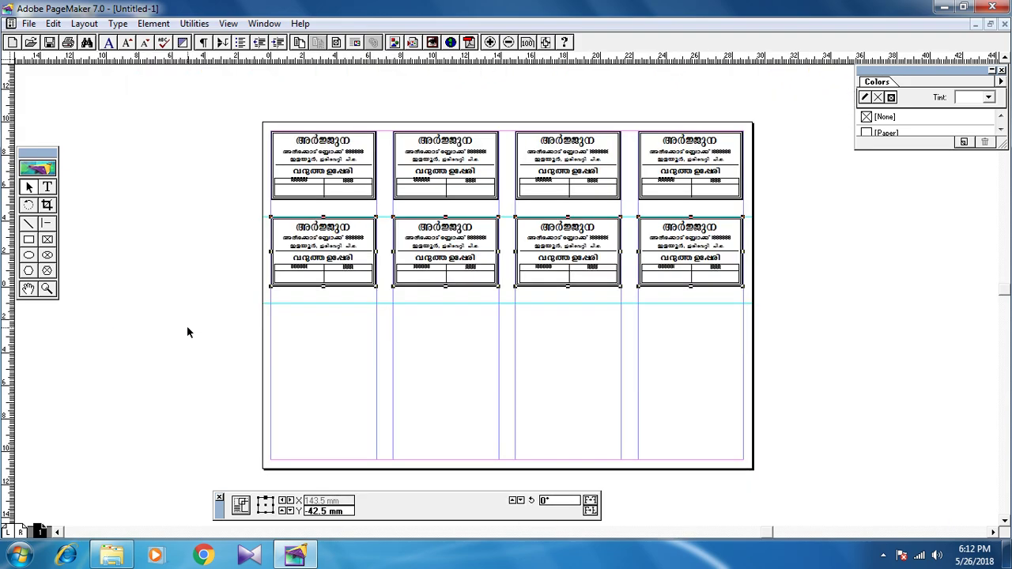
{"action": "left_click_drag", "start_coordinate": [211, 83], "coordinate": [823, 326]}
{"action": "left_click_drag", "start_coordinate": [531, 368], "coordinate": [546, 328]}
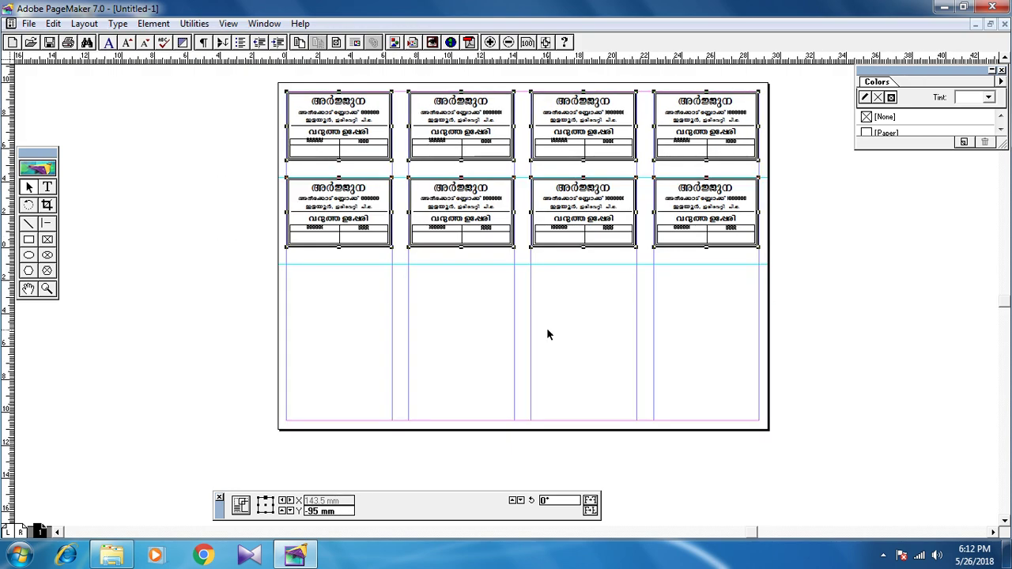
{"action": "key", "text": "alt+space"}
{"action": "left_click_drag", "start_coordinate": [470, 116], "coordinate": [465, 288]}
{"action": "key", "text": "ctrl+v"}
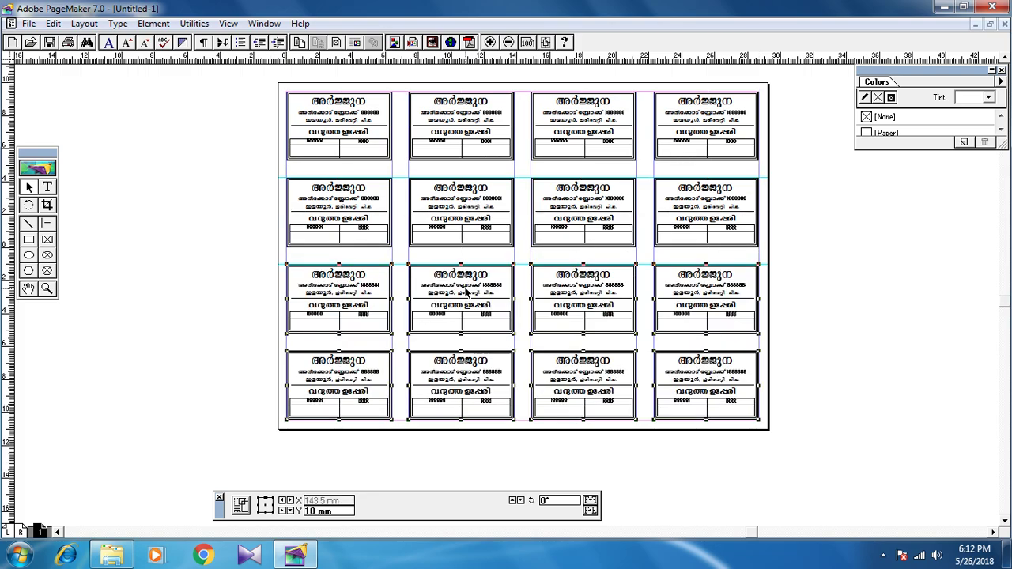
- Delete all labels from the page
{"action": "key", "text": "ctrl+1"}
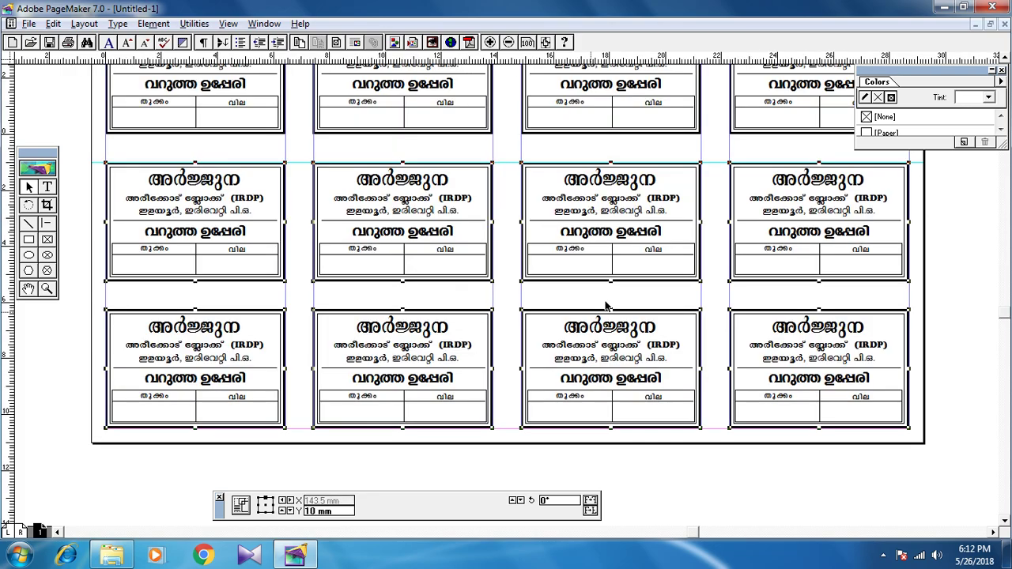
{"action": "mouse_move", "coordinate": [579, 291]}
{"action": "left_mouse_down"}
{"action": "mouse_move", "coordinate": [540, 249]}
{"action": "mouse_move", "coordinate": [574, 255]}
{"action": "mouse_move", "coordinate": [597, 308]}
{"action": "mouse_move", "coordinate": [529, 323]}
{"action": "mouse_move", "coordinate": [578, 300]}
{"action": "left_mouse_up"}
{"action": "left_click_drag", "start_coordinate": [656, 367], "coordinate": [592, 277]}
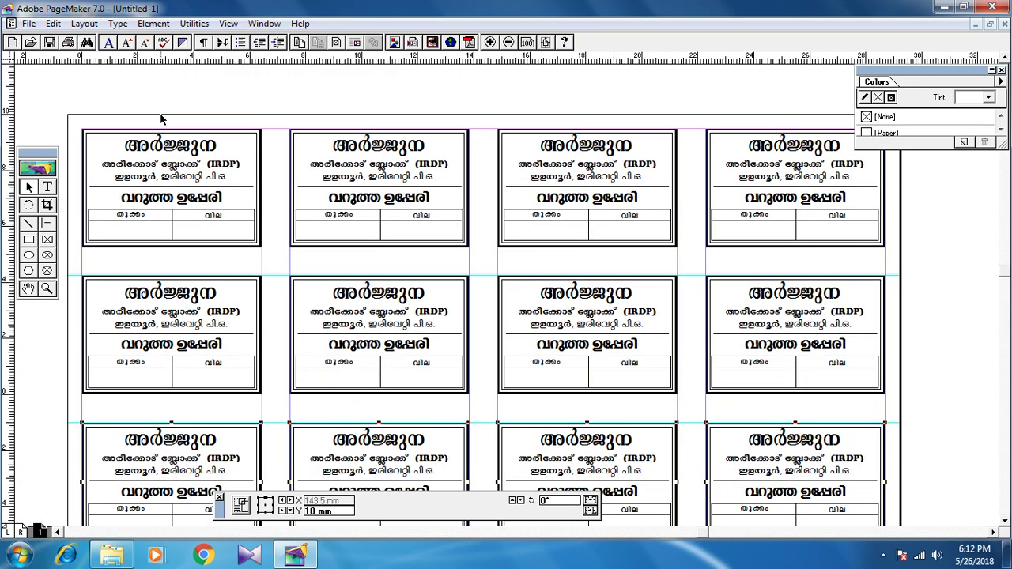
{"action": "key", "text": "ctrl+a"}
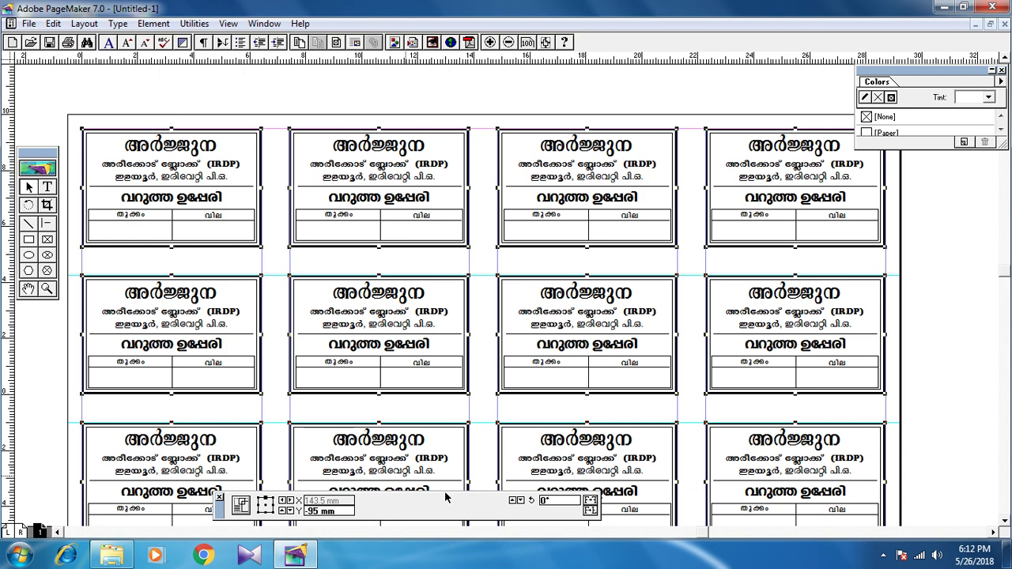
{"action": "key", "text": "Delete"}
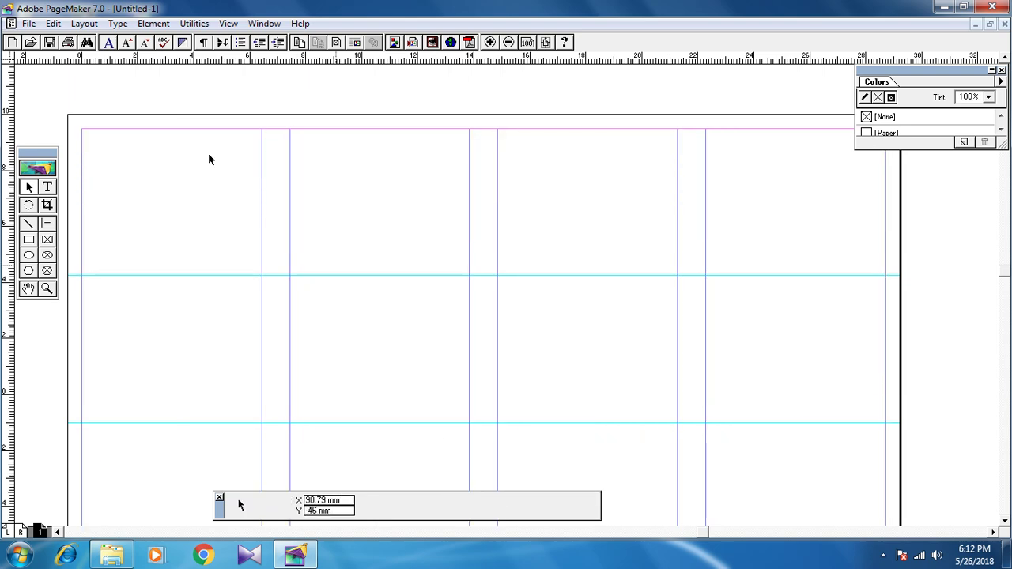
- Set the column guides to 1 column and remove both horizontal ruler guides from the page
{"action": "left_click", "coordinate": [84, 23]}
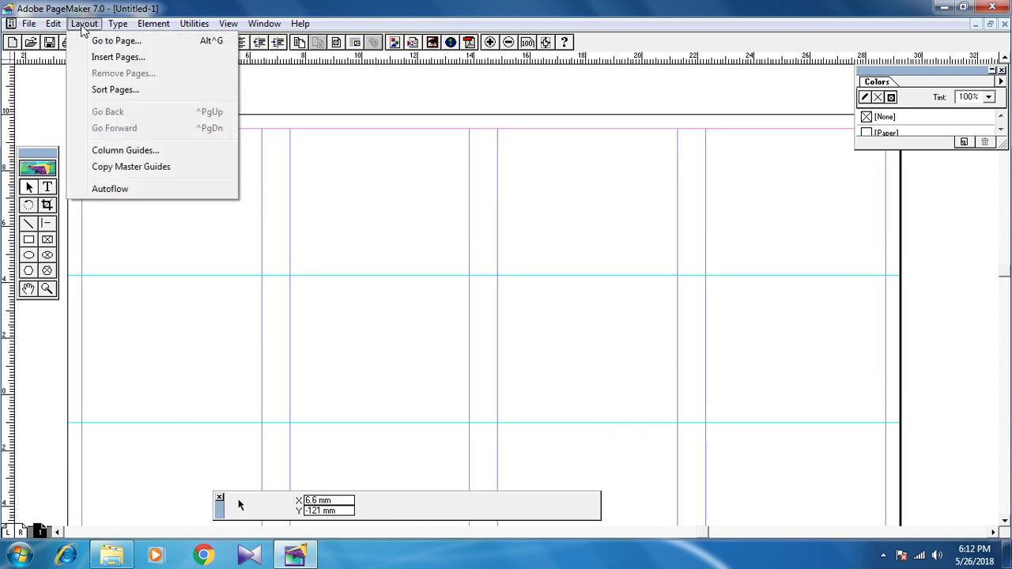
{"action": "left_click", "coordinate": [115, 150]}
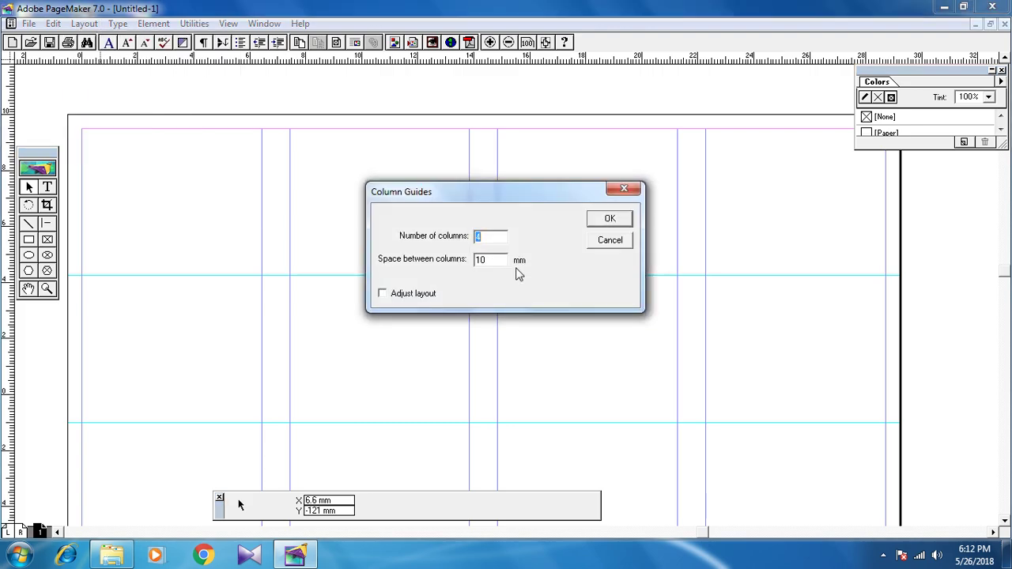
{"action": "type", "text": "1"}
{"action": "left_click", "coordinate": [608, 219]}
{"action": "left_click_drag", "start_coordinate": [382, 277], "coordinate": [413, 30]}
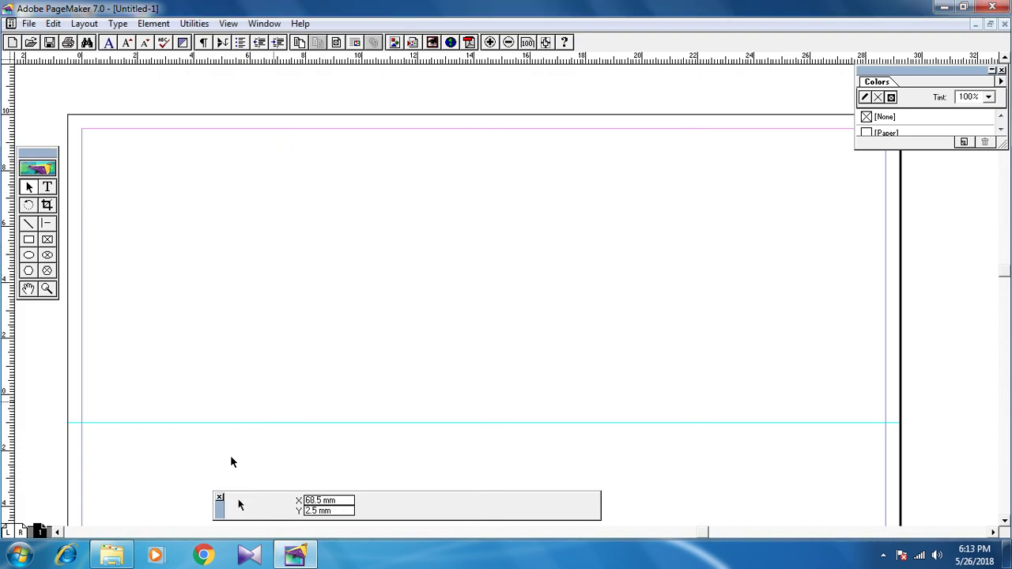
{"action": "left_click_drag", "start_coordinate": [230, 425], "coordinate": [307, 41]}
- Reset the ruler zero point to the upper-left margin corner and place a vertical ruler guide at 100 mm
{"action": "left_click_drag", "start_coordinate": [243, 228], "coordinate": [277, 221]}
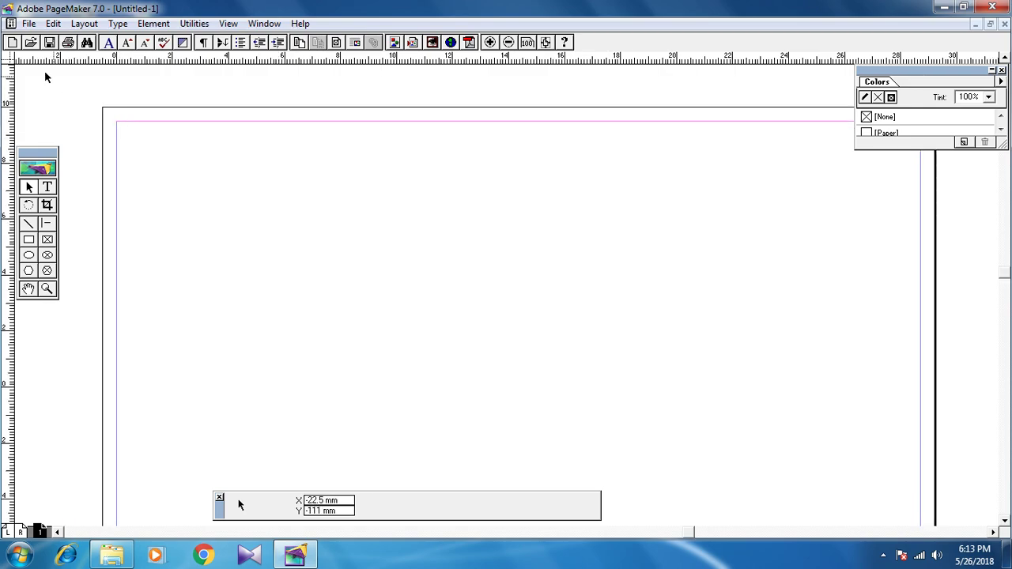
{"action": "left_click_drag", "start_coordinate": [7, 57], "coordinate": [111, 123]}
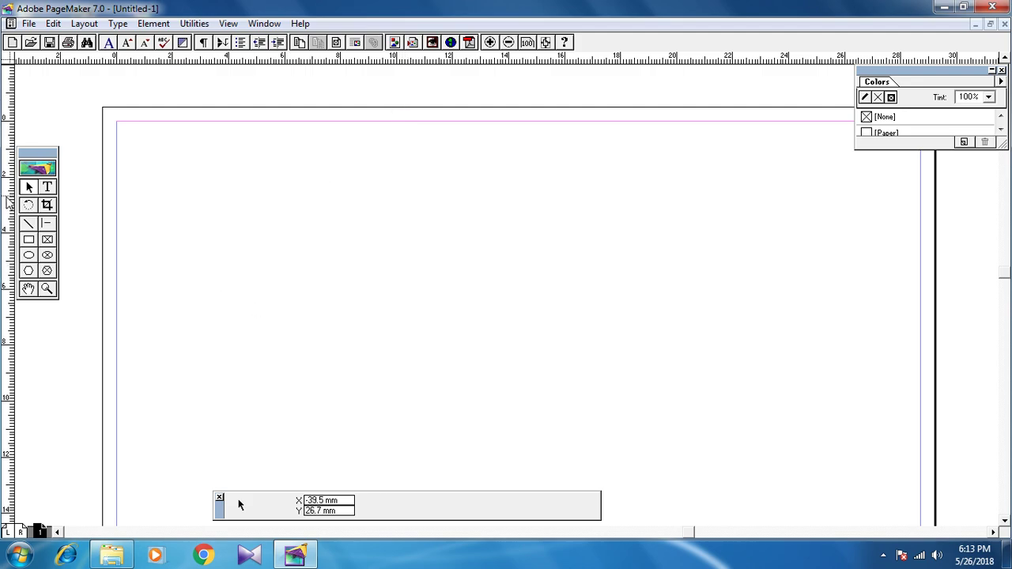
{"action": "left_click_drag", "start_coordinate": [10, 227], "coordinate": [396, 262]}
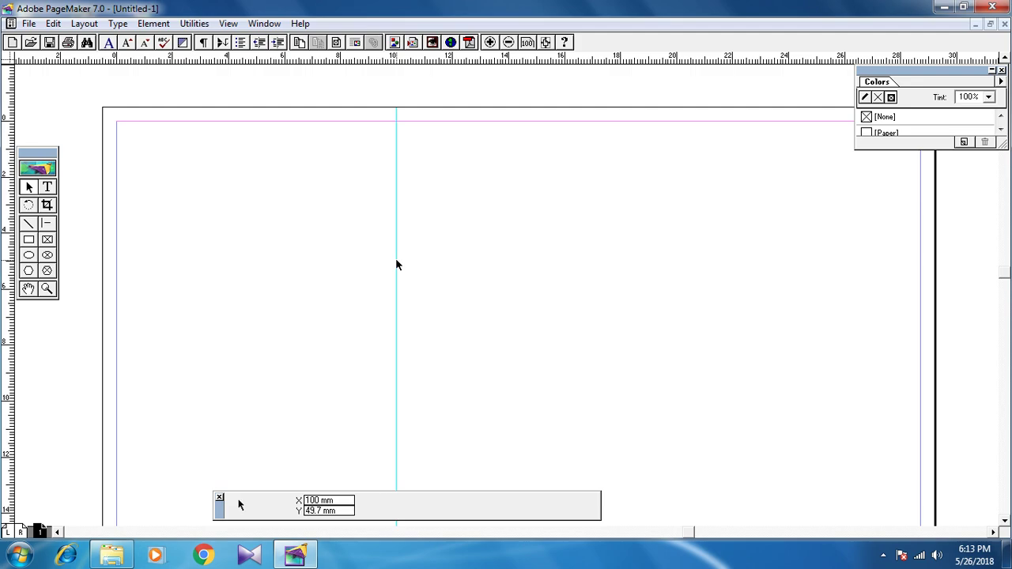
- Place a horizontal ruler guide across the page at about 150 mm below the upper margin
{"action": "left_click_drag", "start_coordinate": [263, 60], "coordinate": [267, 321]}
{"action": "left_click_drag", "start_coordinate": [283, 272], "coordinate": [246, 406]}
{"action": "left_click_drag", "start_coordinate": [323, 307], "coordinate": [391, 362]}
{"action": "left_click_drag", "start_coordinate": [335, 278], "coordinate": [334, 341]}
{"action": "scroll", "coordinate": [380, 276], "scroll_direction": "down", "scroll_amount": 3}
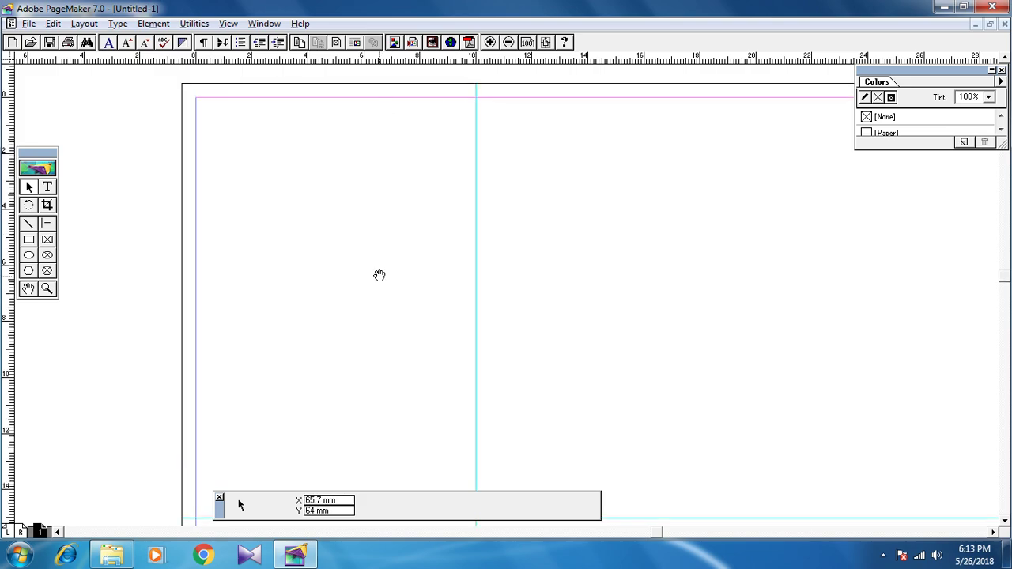
- Move the horizontal ruler zero point about 39 mm past the existing vertical guide and place vertical guides at 0 and 80 mm
{"action": "scroll", "coordinate": [269, 302], "scroll_direction": "right", "scroll_amount": 5}
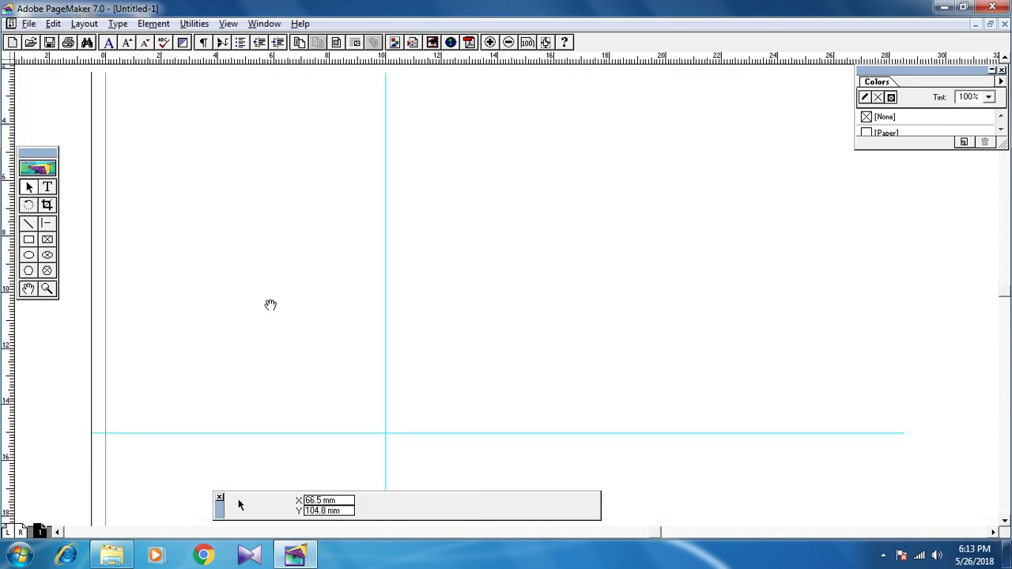
{"action": "scroll", "coordinate": [299, 297], "scroll_direction": "up", "scroll_amount": 2}
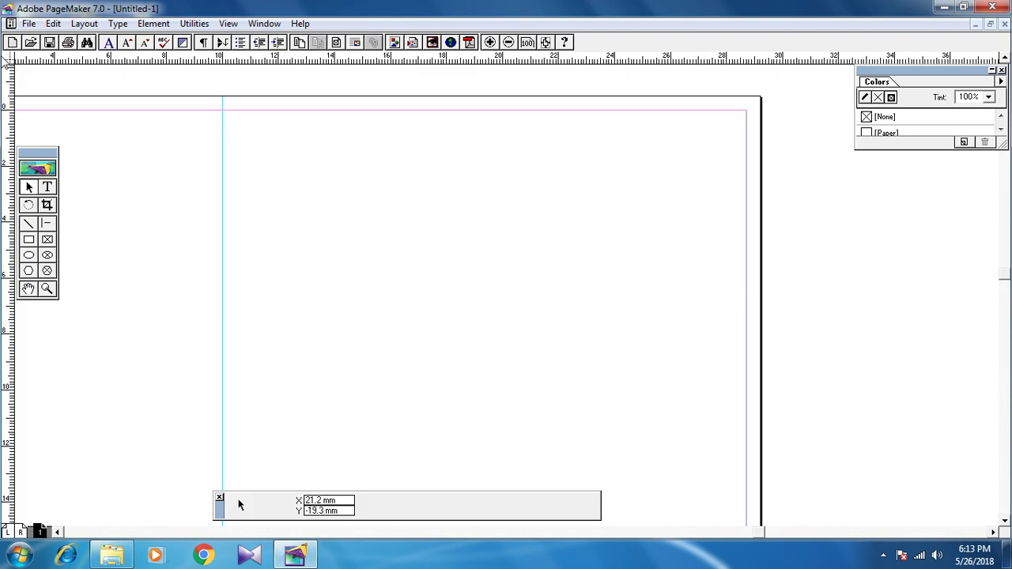
{"action": "left_click_drag", "start_coordinate": [7, 58], "coordinate": [333, 63]}
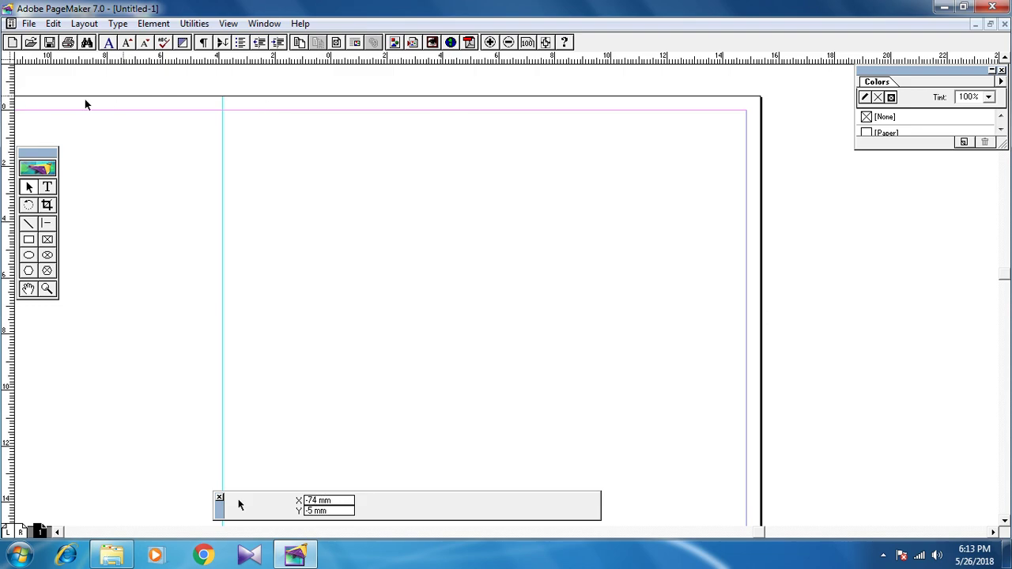
{"action": "left_click_drag", "start_coordinate": [16, 140], "coordinate": [331, 137]}
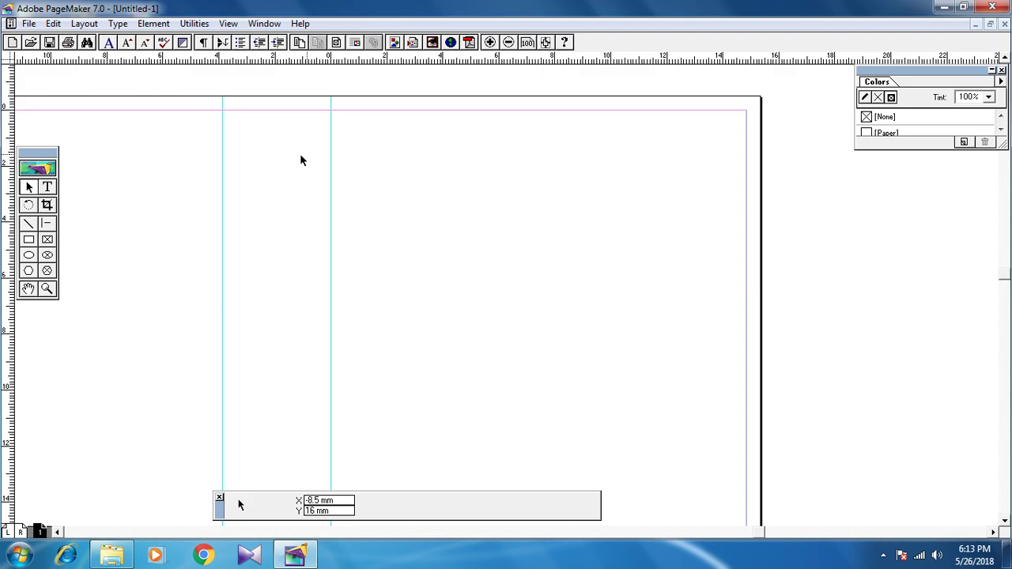
{"action": "left_click_drag", "start_coordinate": [11, 144], "coordinate": [554, 238]}
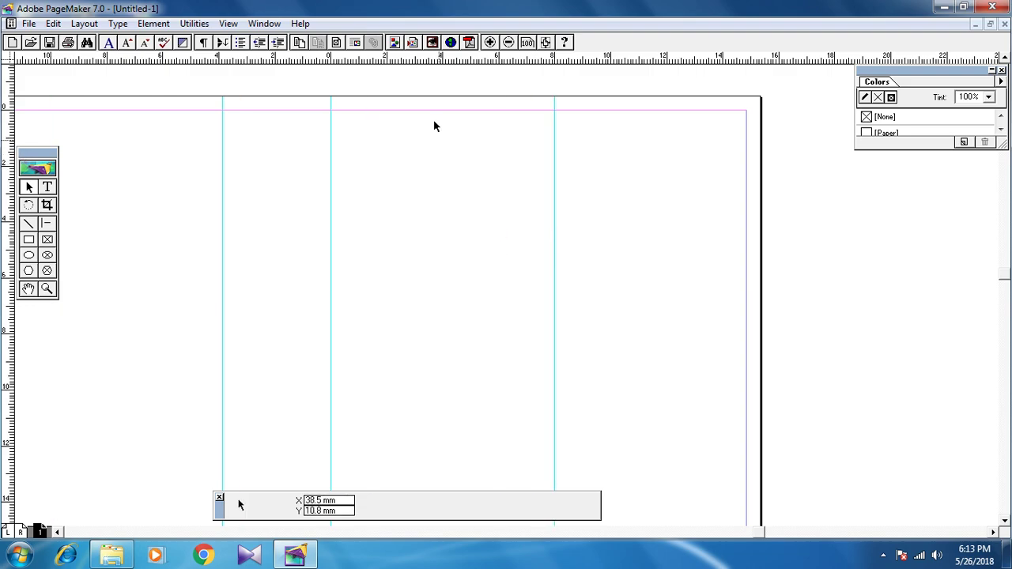
- Place a second horizontal ruler guide across the page at about 60 mm below the upper margin
{"action": "left_click_drag", "start_coordinate": [422, 60], "coordinate": [410, 279]}
{"action": "left_click_drag", "start_coordinate": [365, 234], "coordinate": [497, 214]}
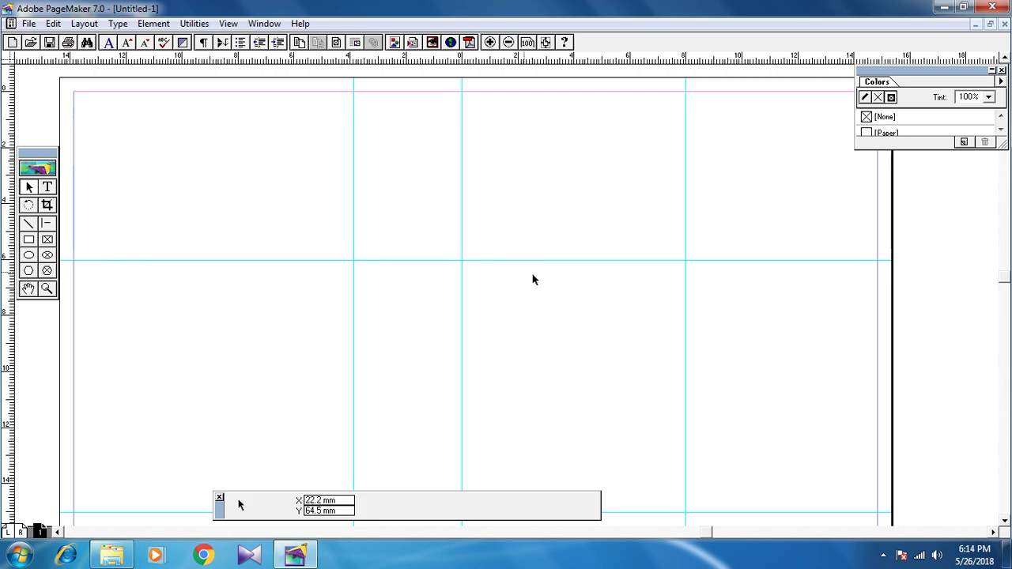
{"action": "left_click_drag", "start_coordinate": [570, 232], "coordinate": [522, 251]}
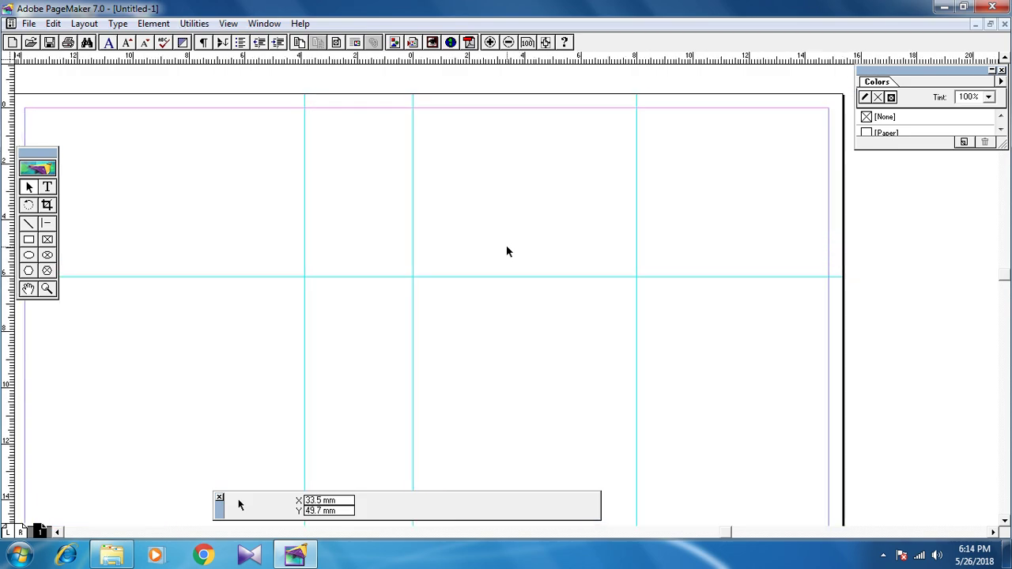